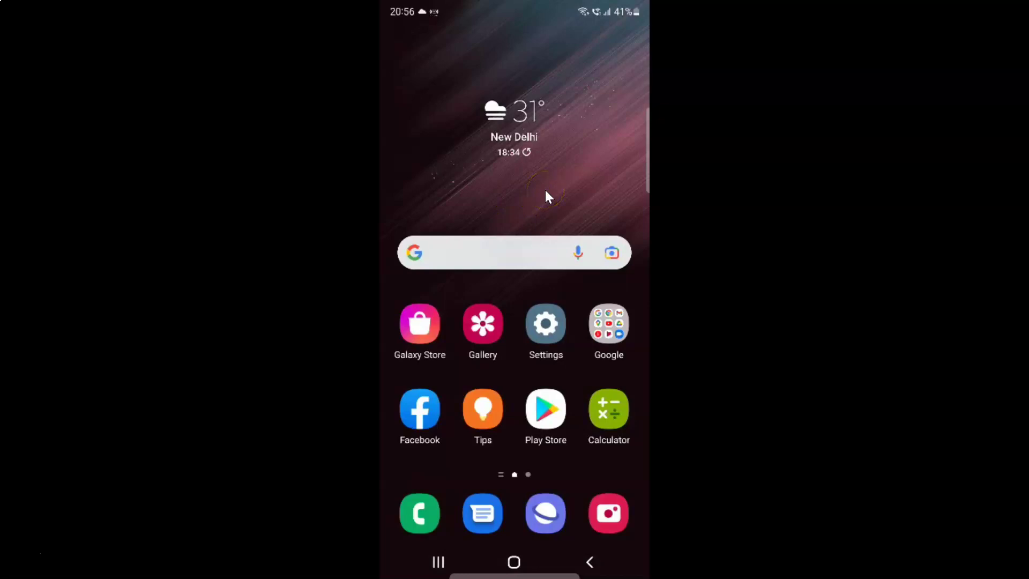
Launch the Phone app and choose Settings from its three-dot menu
{"action": "left_click", "coordinate": [410, 506]}
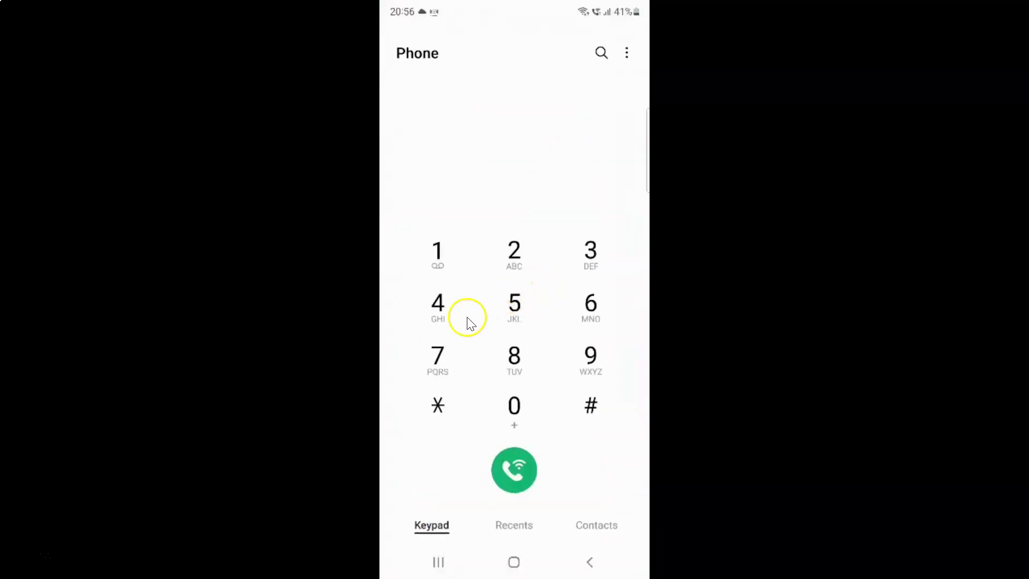
{"action": "left_click", "coordinate": [627, 54]}
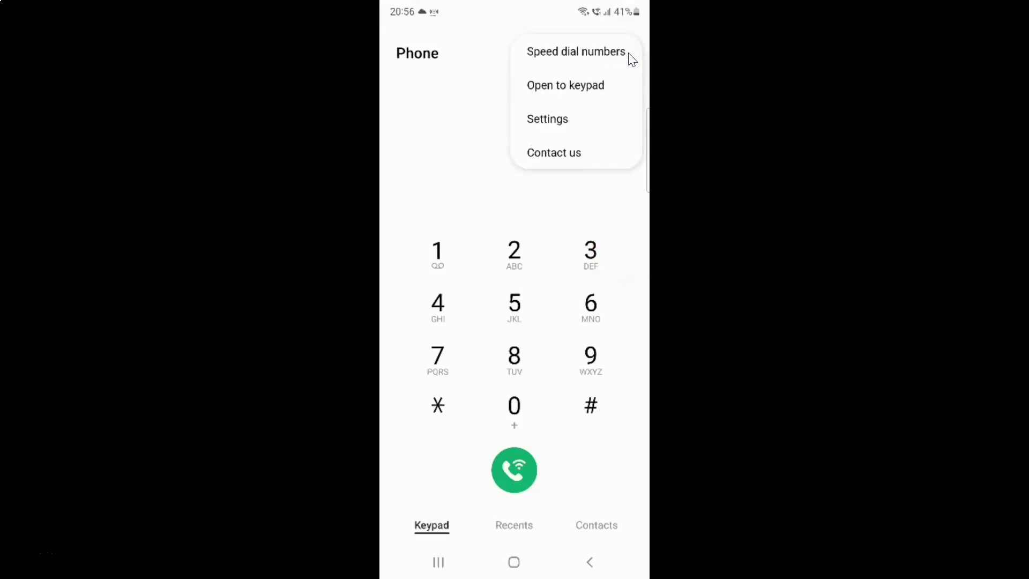
{"action": "left_click", "coordinate": [556, 123]}
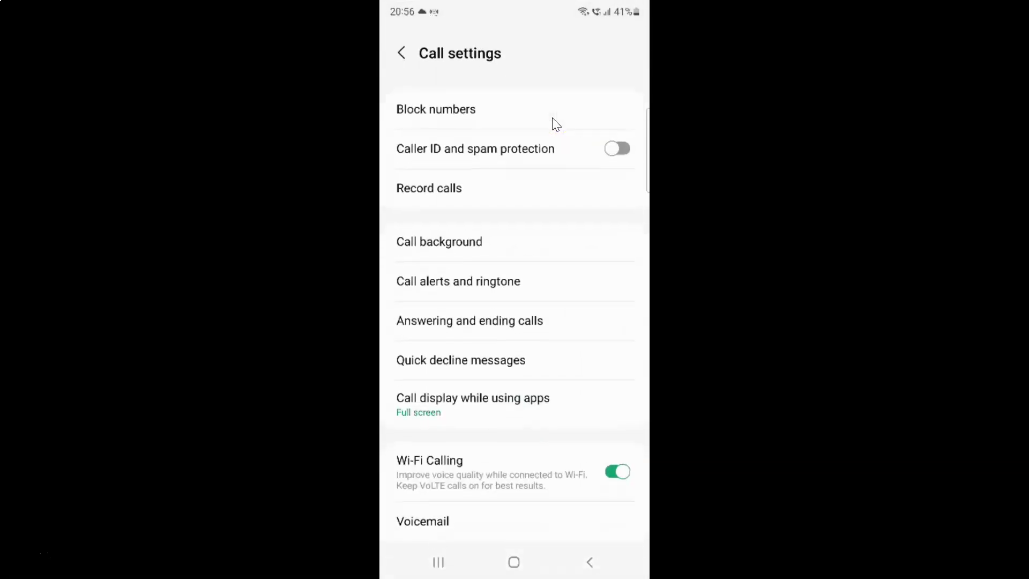
Go to Other call settings > Swipe to call or text, which shows Off
{"action": "scroll", "coordinate": [555, 123], "scroll_direction": "down", "scroll_amount": 4}
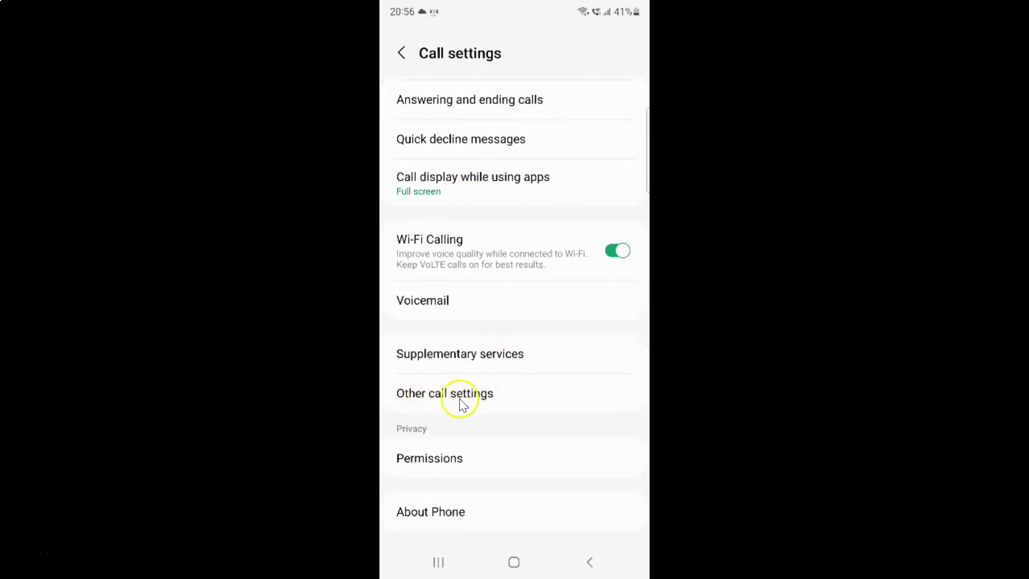
{"action": "left_click", "coordinate": [472, 406]}
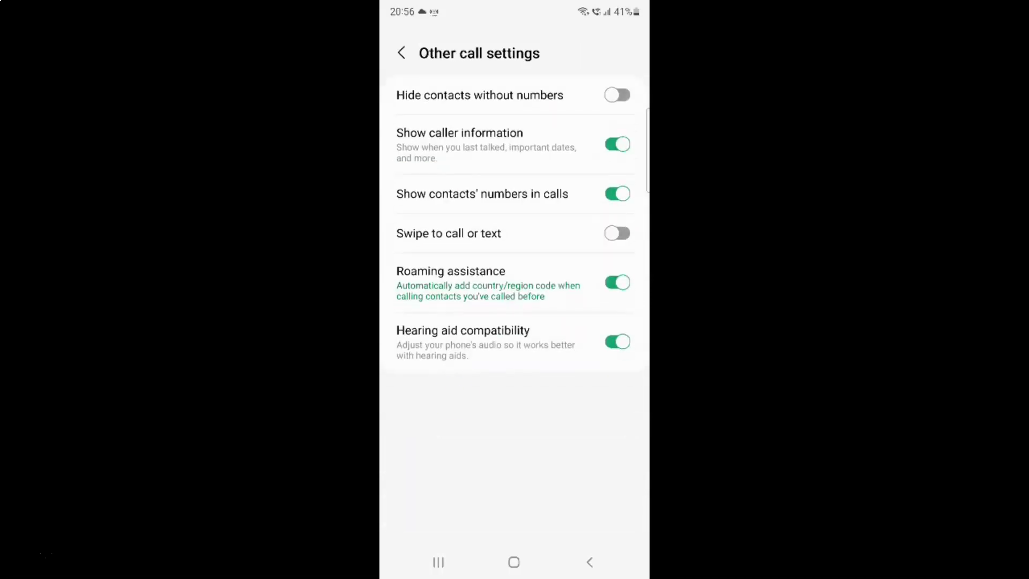
{"action": "left_click", "coordinate": [451, 235]}
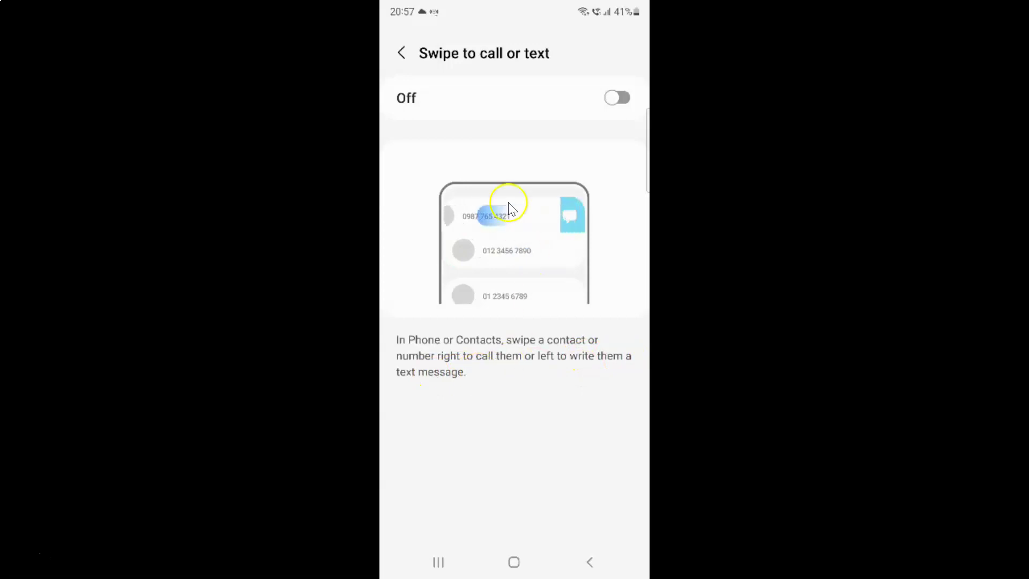
Switch Swipe to call or text On and back out to the Phone keypad
{"action": "left_click", "coordinate": [619, 96]}
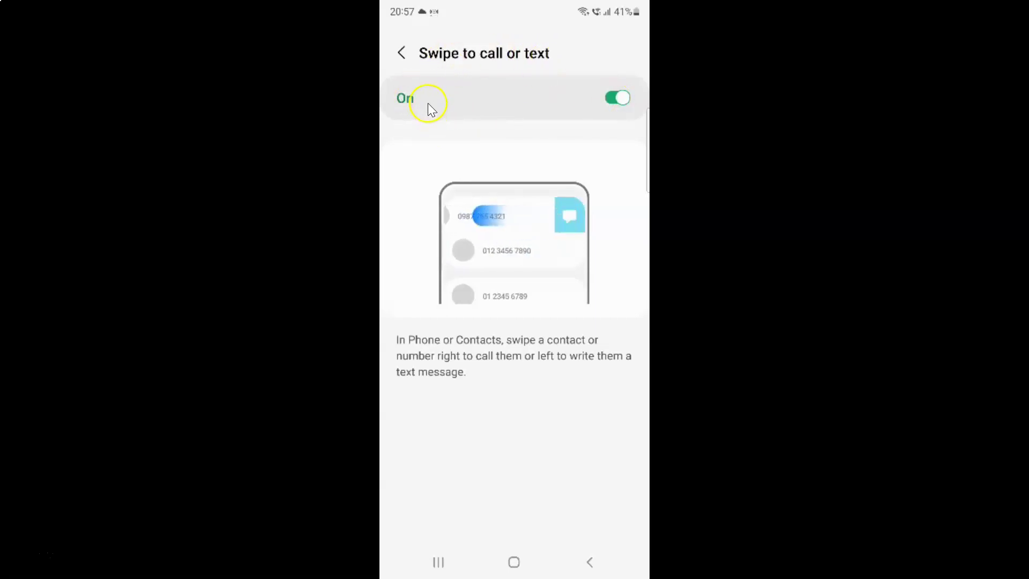
{"action": "left_click", "coordinate": [408, 53]}
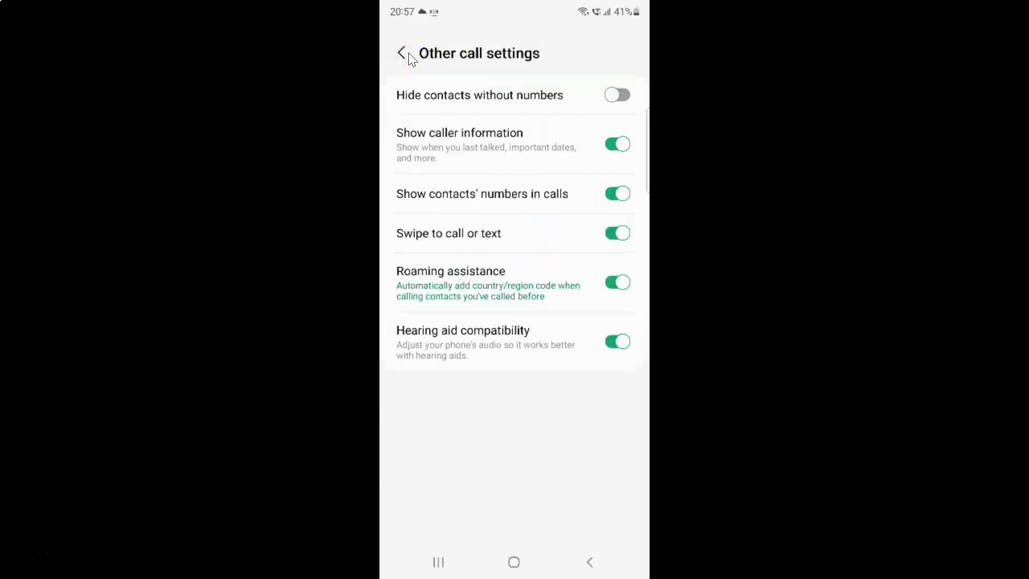
{"action": "left_click", "coordinate": [408, 52]}
{"action": "left_click", "coordinate": [408, 53]}
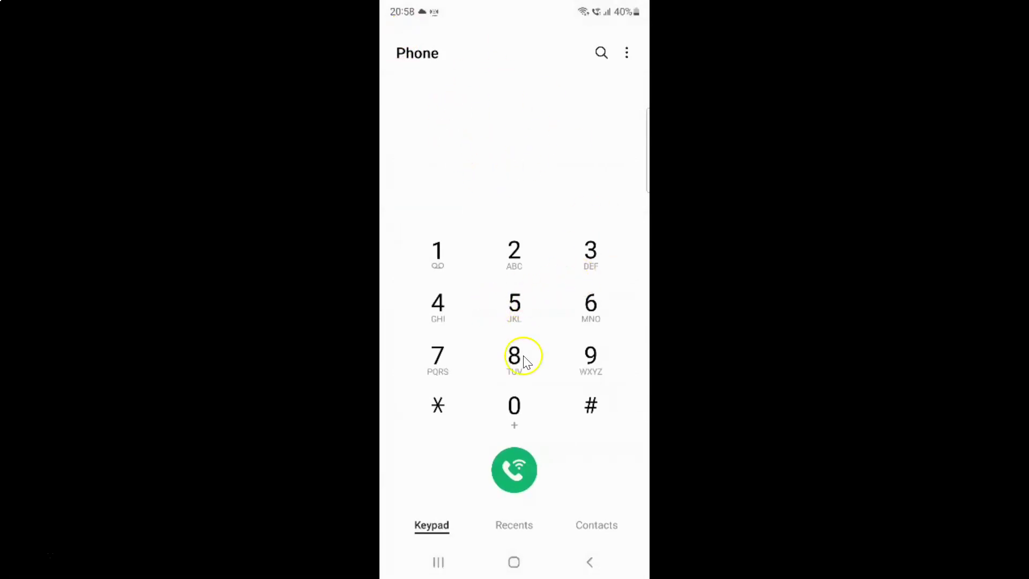
In Contacts, swipe the third favourite right to call, end it, then swipe left to text
{"action": "left_click", "coordinate": [513, 520]}
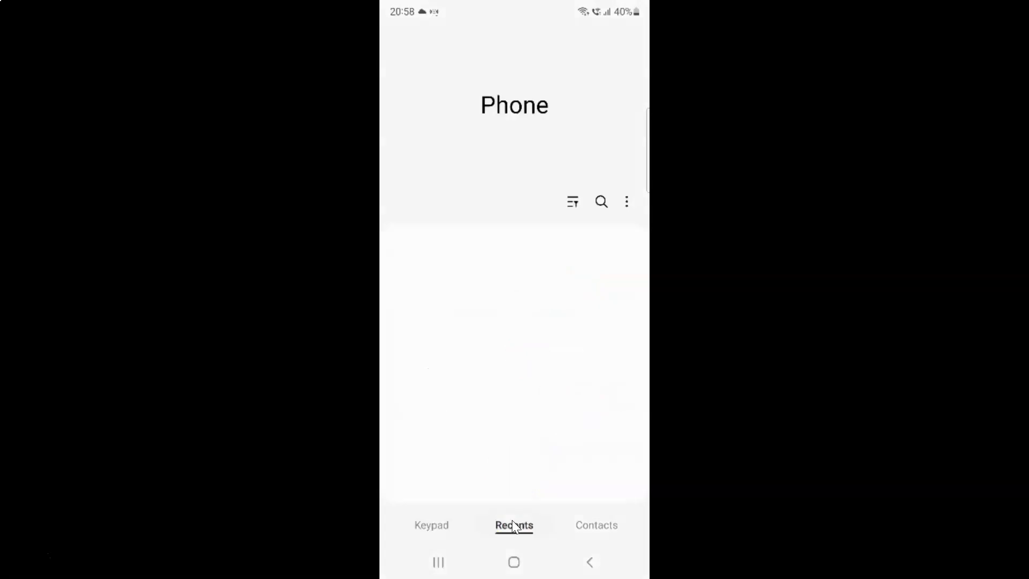
{"action": "left_click", "coordinate": [590, 522]}
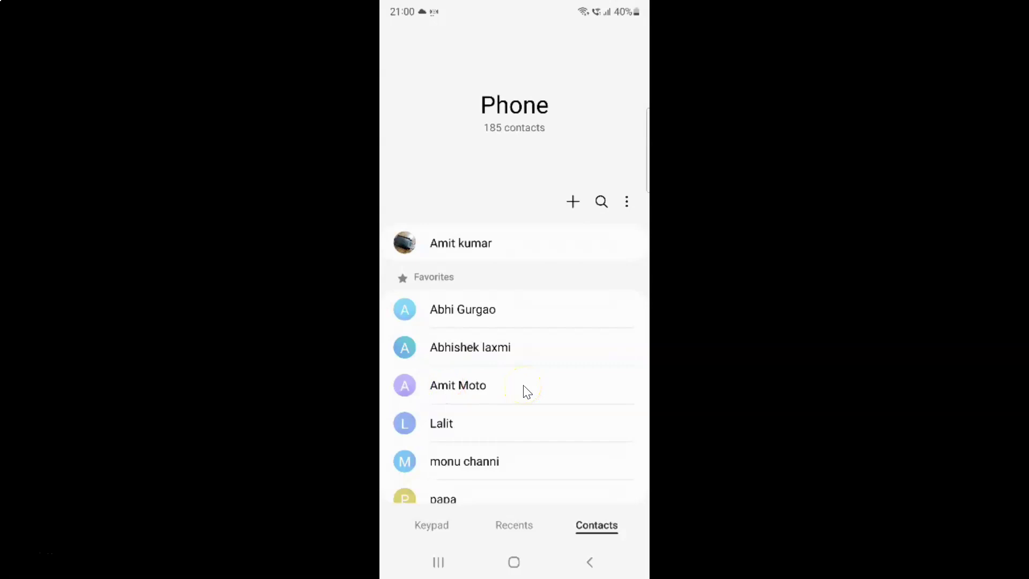
{"action": "left_click_drag", "start_coordinate": [524, 387], "coordinate": [616, 387]}
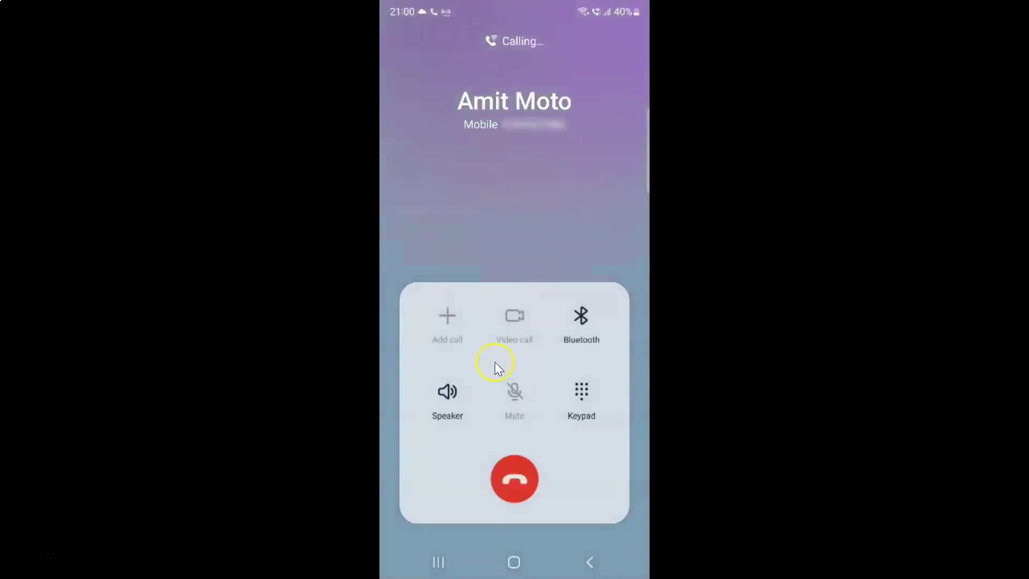
{"action": "left_click", "coordinate": [516, 483]}
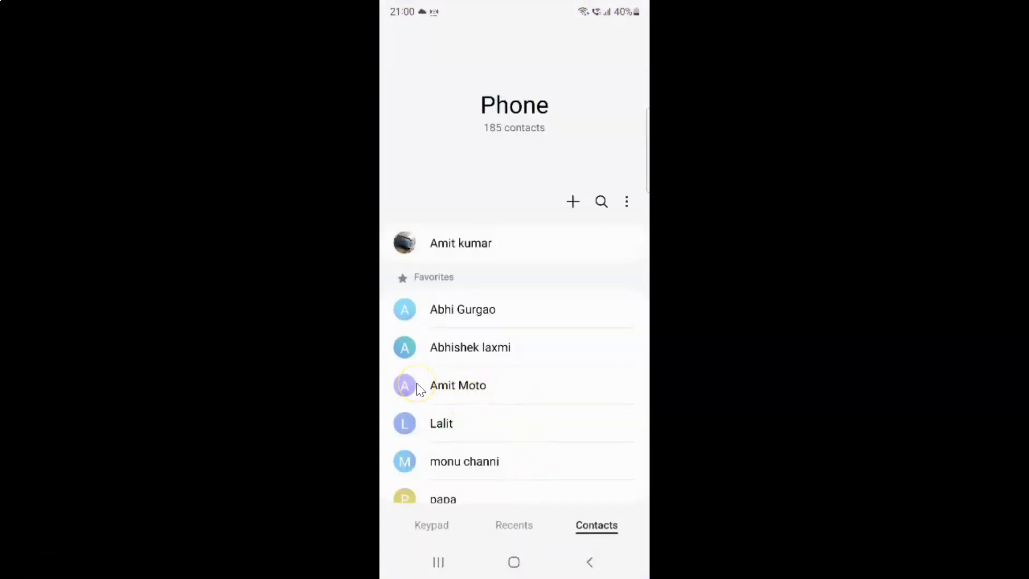
{"action": "left_click_drag", "start_coordinate": [417, 385], "coordinate": [384, 384]}
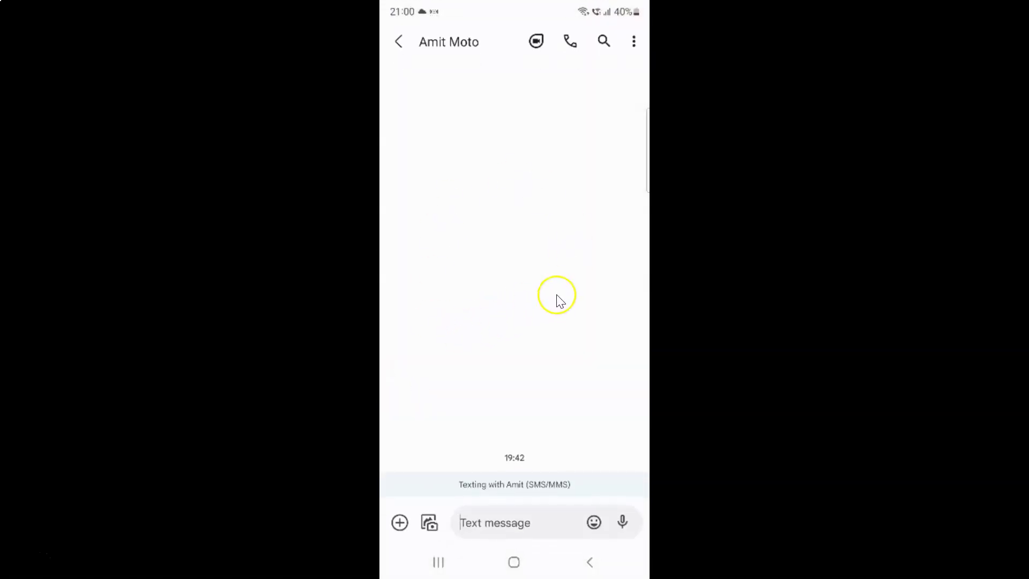
Leave the text conversation and reopen the Phone app from Recents
{"action": "left_click", "coordinate": [401, 41]}
{"action": "key", "text": "alt+s"}
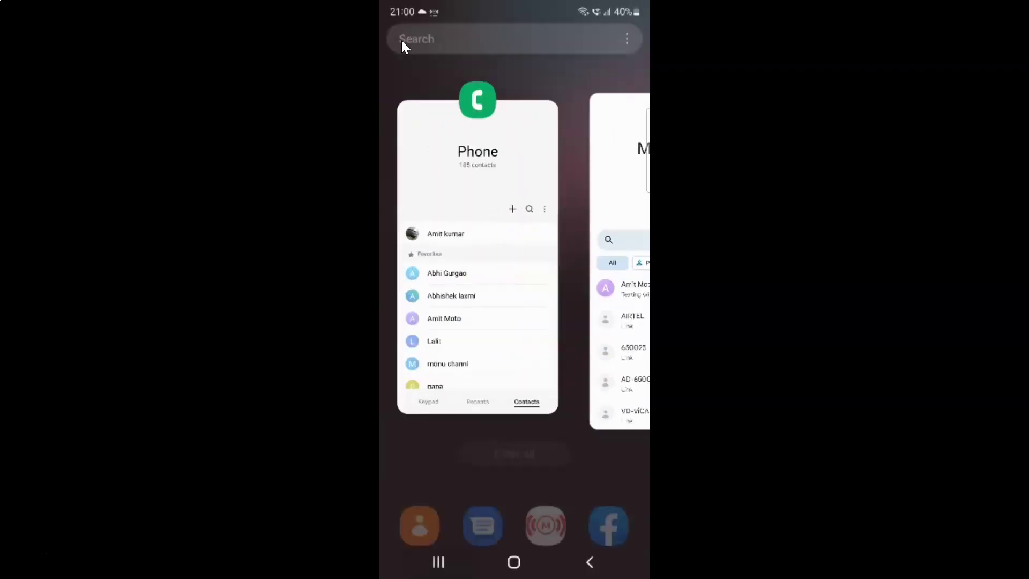
{"action": "key", "text": "Right"}
{"action": "key", "text": "Left"}
{"action": "left_click", "coordinate": [446, 144]}
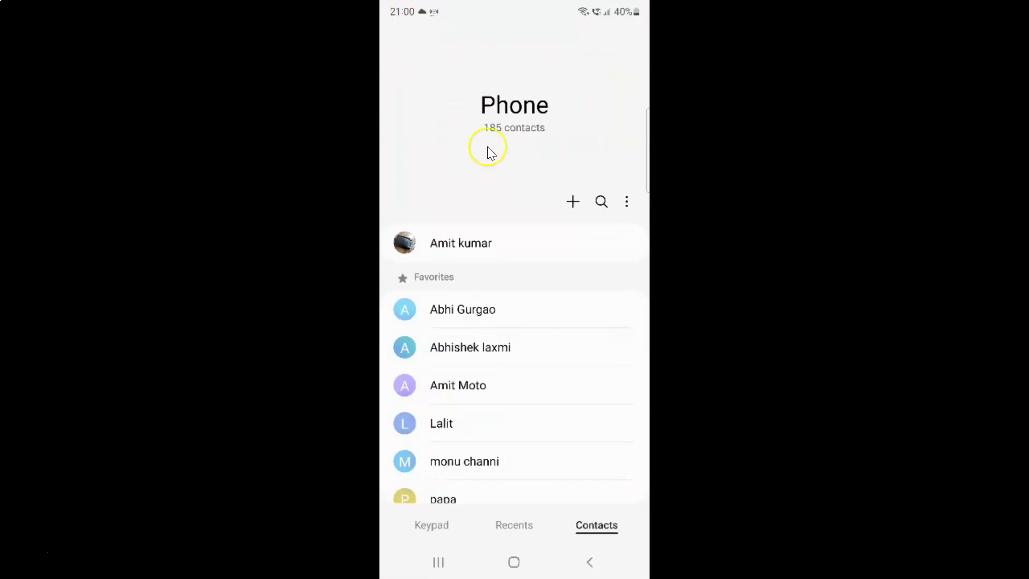
Go to the home screen and show the full app drawer
{"action": "key", "text": "alt+h"}
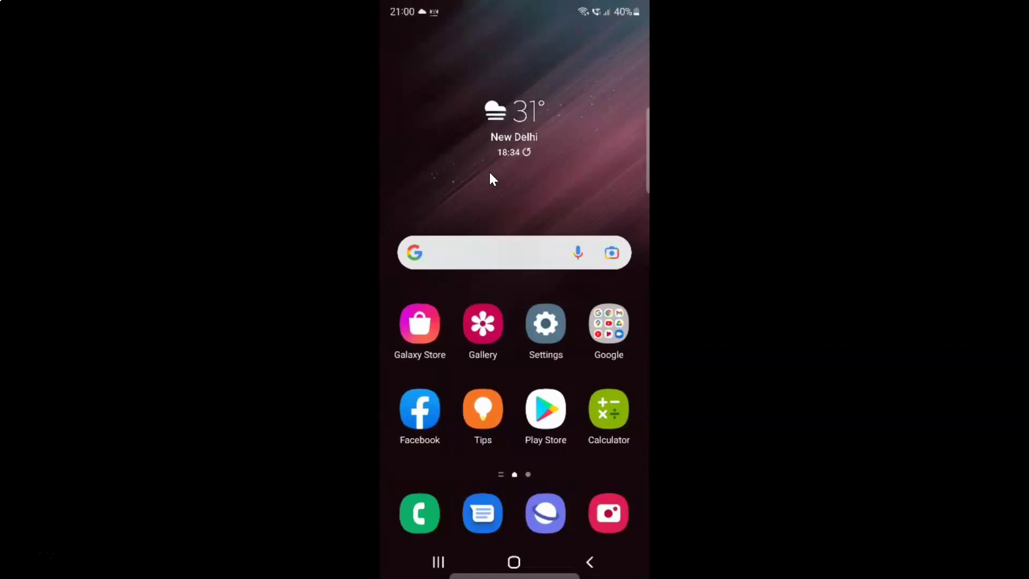
{"action": "scroll", "coordinate": [490, 172], "scroll_direction": "down", "scroll_amount": 1}
{"action": "scroll", "coordinate": [490, 172], "scroll_direction": "down", "scroll_amount": 1}
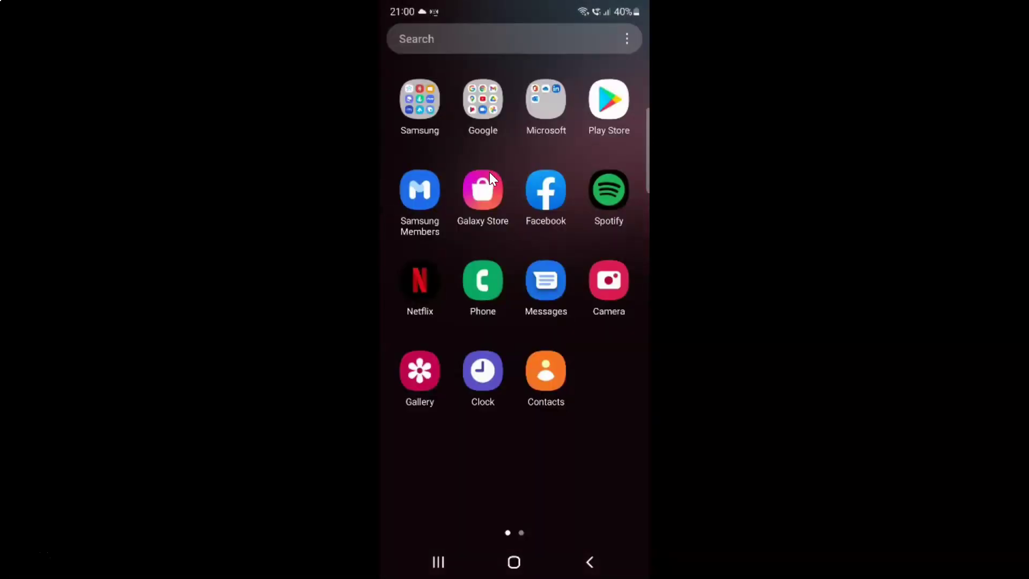
In the Contacts app, swipe a favourite contact right to call, then end the call
{"action": "left_click", "coordinate": [549, 372]}
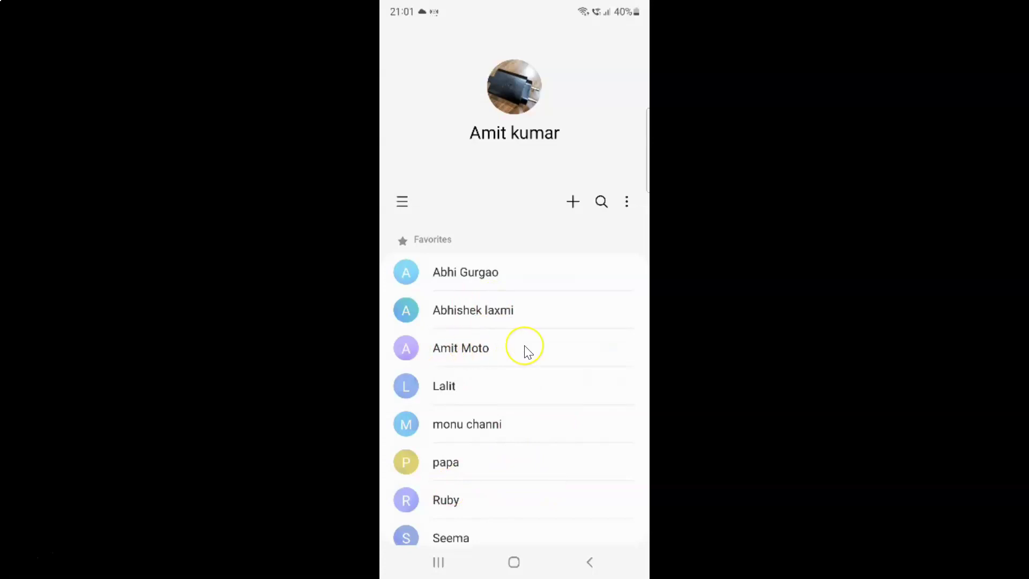
{"action": "left_click_drag", "start_coordinate": [528, 351], "coordinate": [637, 351]}
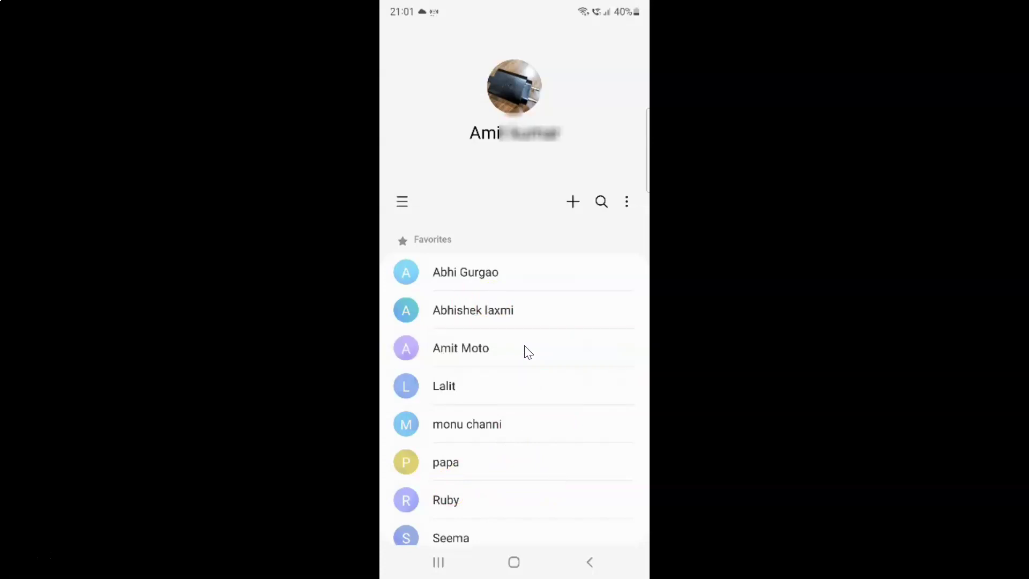
{"action": "left_click", "coordinate": [555, 367]}
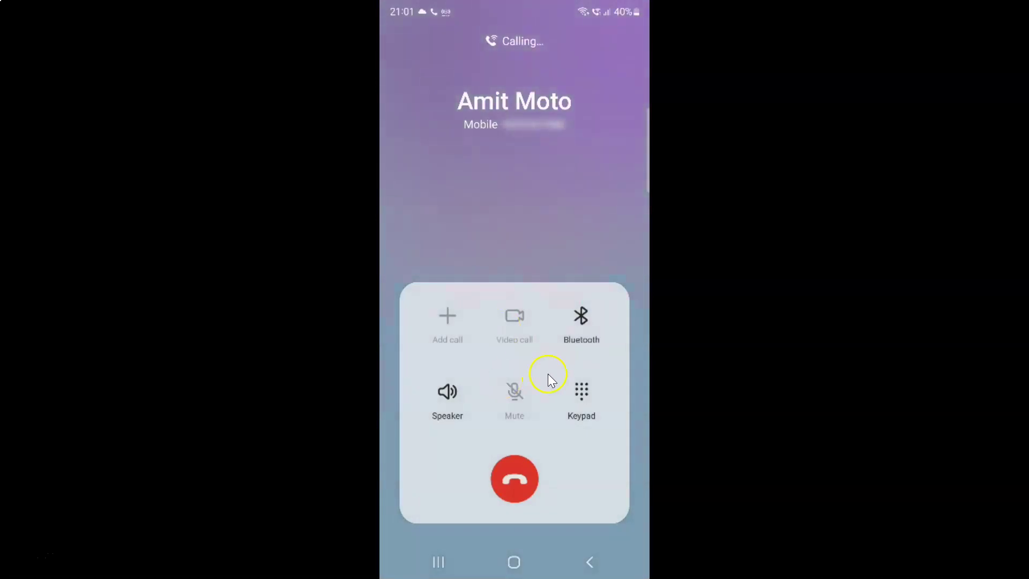
{"action": "left_click", "coordinate": [522, 474]}
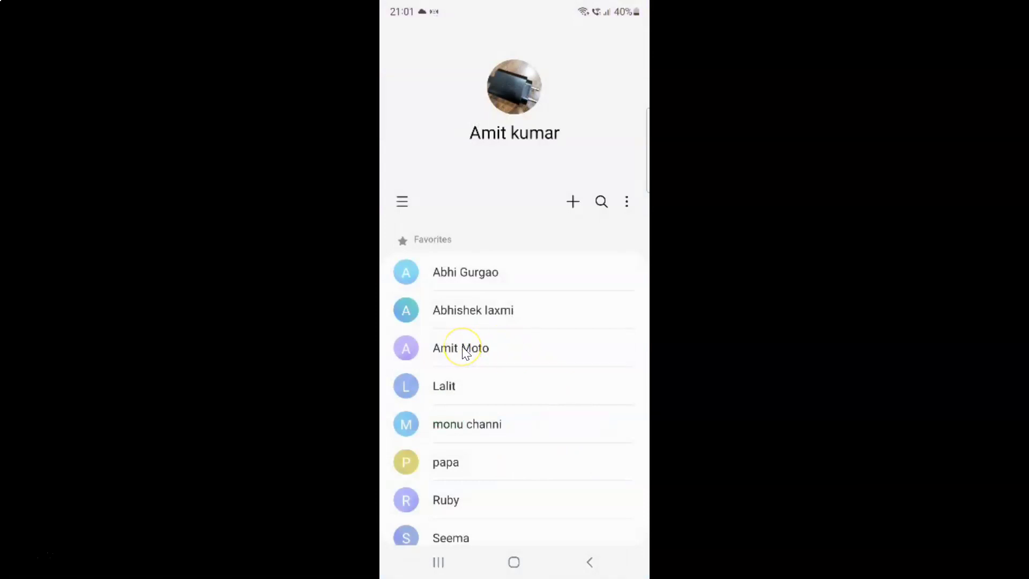
Swipe the same contact left to start a text, leave it, and show recent apps
{"action": "left_click_drag", "start_coordinate": [462, 348], "coordinate": [343, 349]}
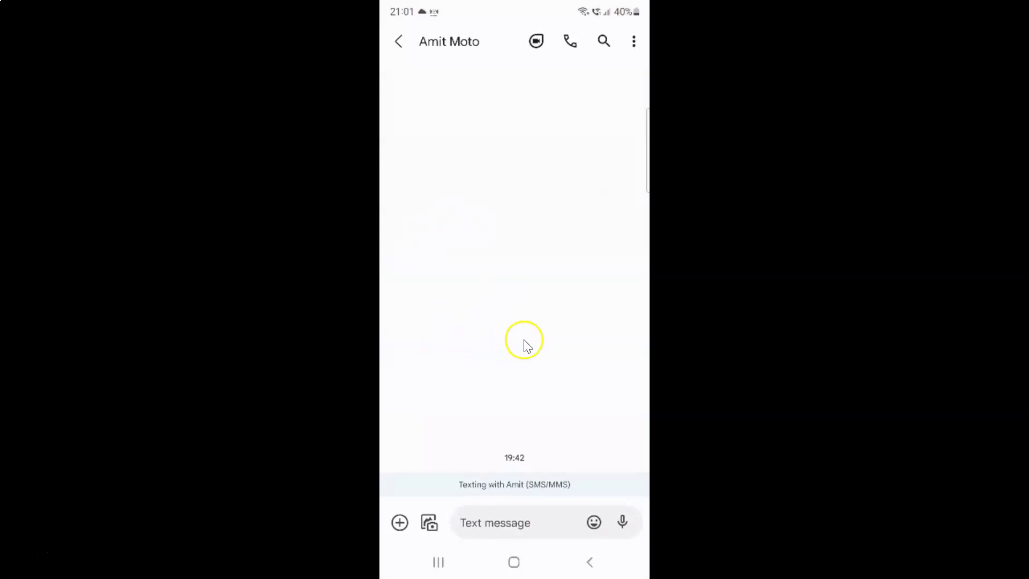
{"action": "left_click", "coordinate": [397, 42]}
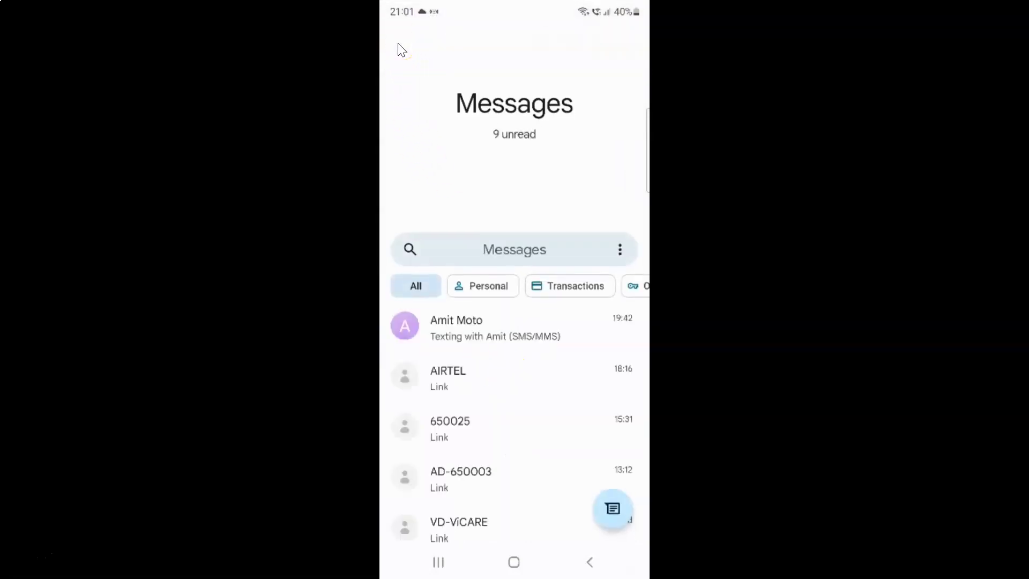
{"action": "key", "text": "alt+s"}
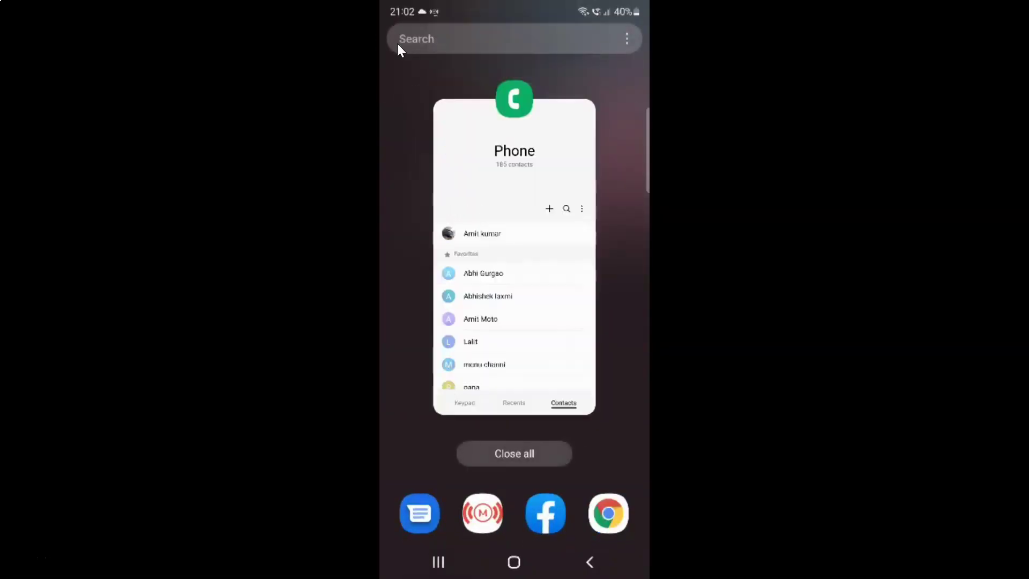
Return to Phone and navigate Settings > Other call settings > Swipe to call or text
{"action": "left_click_drag", "start_coordinate": [397, 43], "coordinate": [472, 134]}
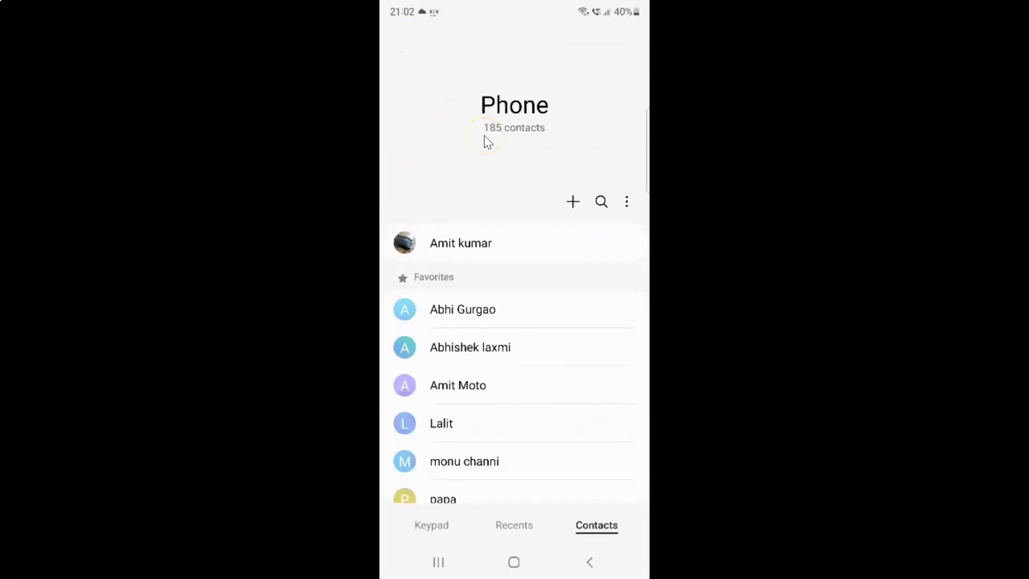
{"action": "left_click", "coordinate": [431, 525]}
{"action": "left_click", "coordinate": [627, 51]}
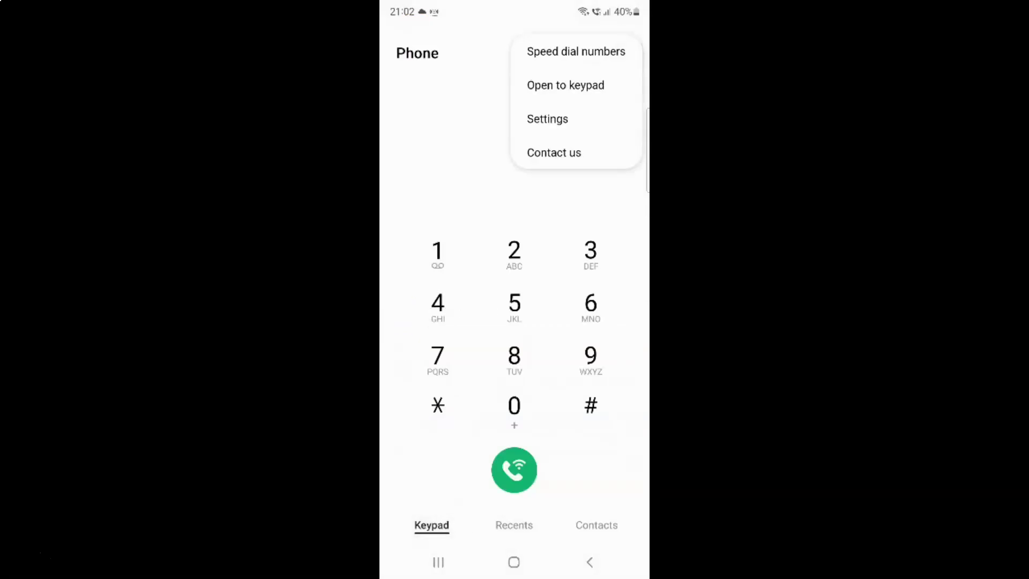
{"action": "left_click", "coordinate": [548, 119]}
{"action": "scroll", "coordinate": [514, 322], "scroll_direction": "down", "scroll_amount": 5}
{"action": "left_click", "coordinate": [455, 392]}
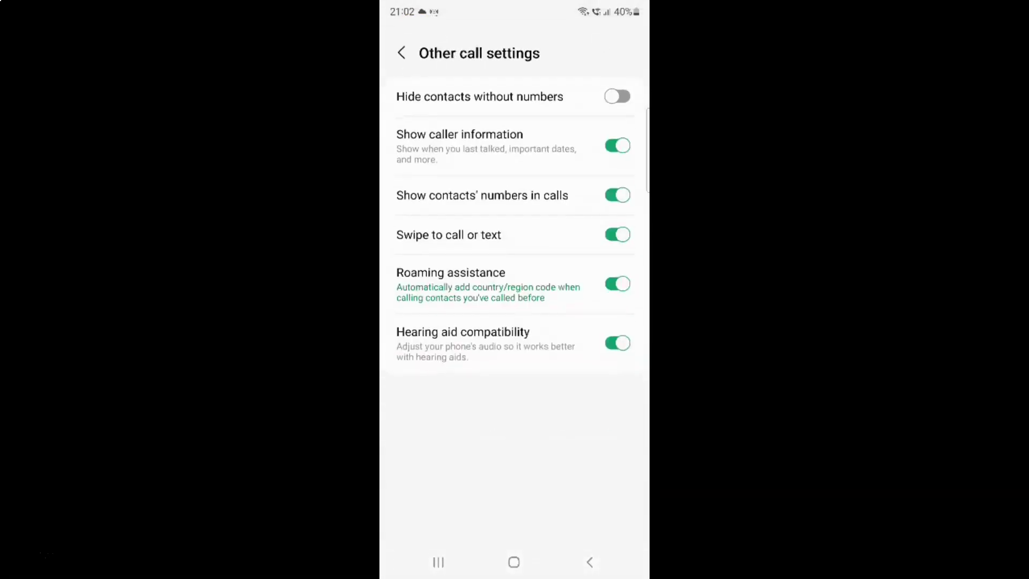
{"action": "left_click", "coordinate": [461, 234]}
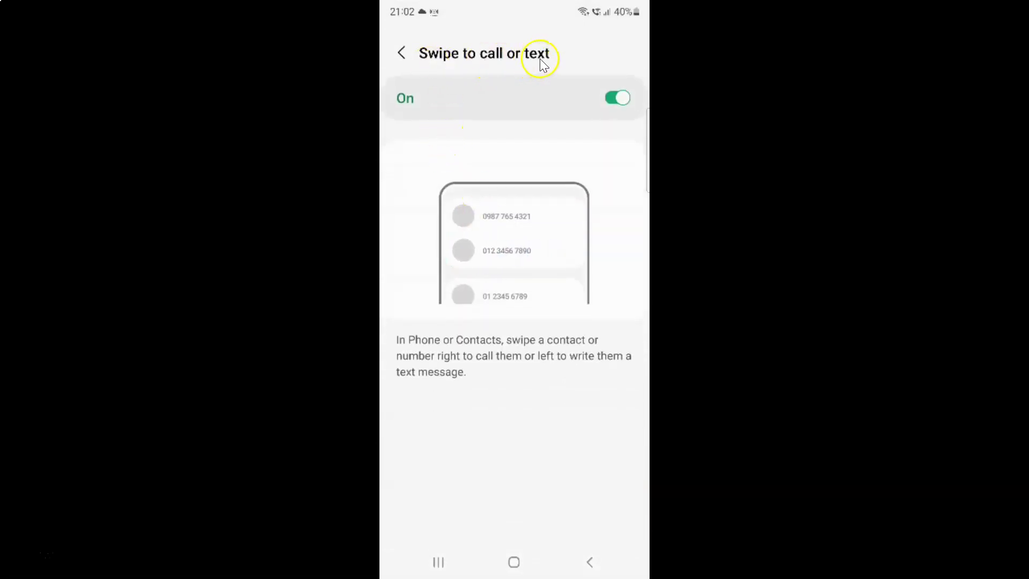
Switch Swipe to call or text Off and back out to the Phone keypad
{"action": "left_click", "coordinate": [612, 89]}
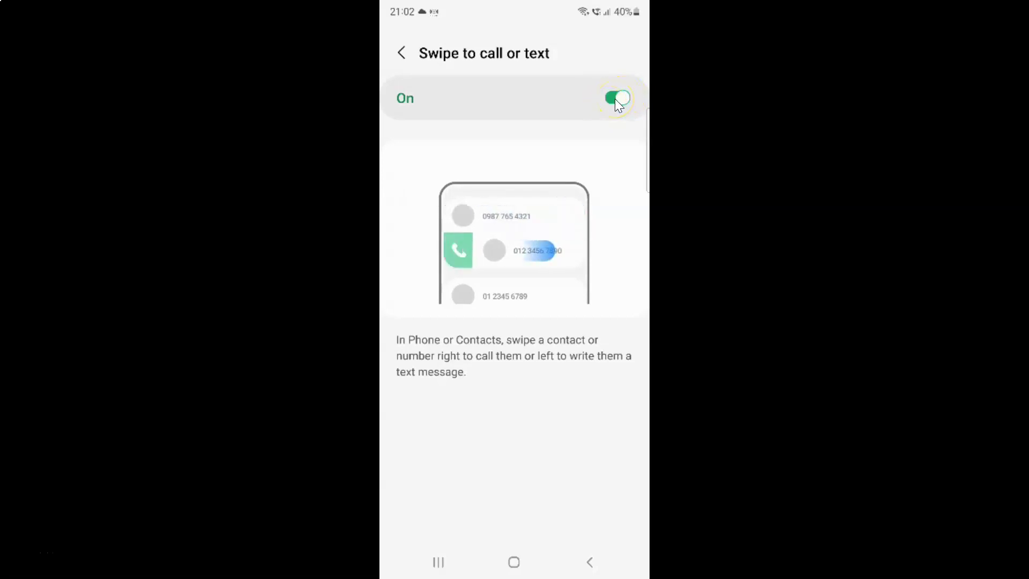
{"action": "left_click", "coordinate": [616, 99]}
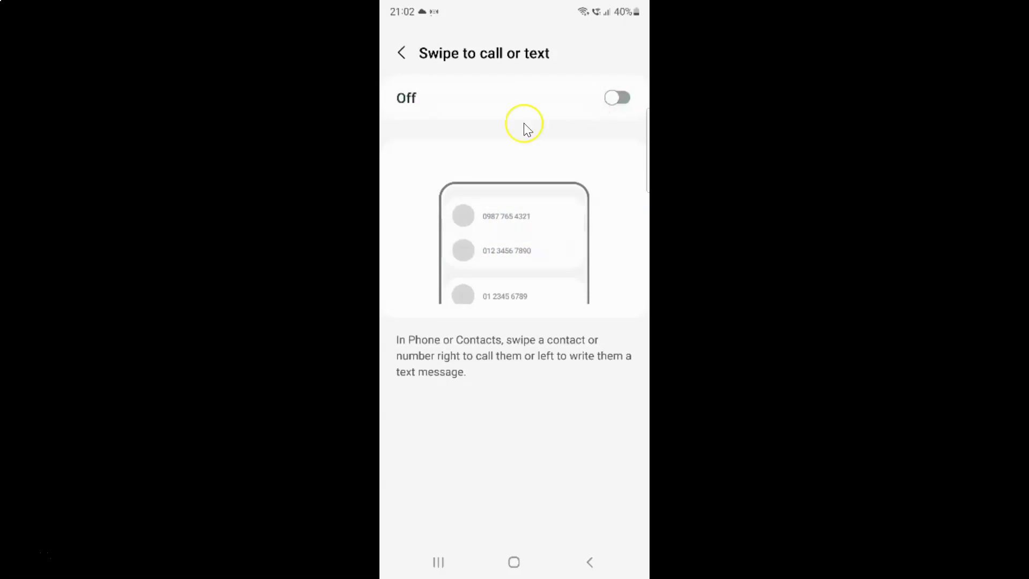
{"action": "left_click", "coordinate": [399, 54]}
{"action": "left_click", "coordinate": [399, 54]}
{"action": "left_click", "coordinate": [399, 55]}
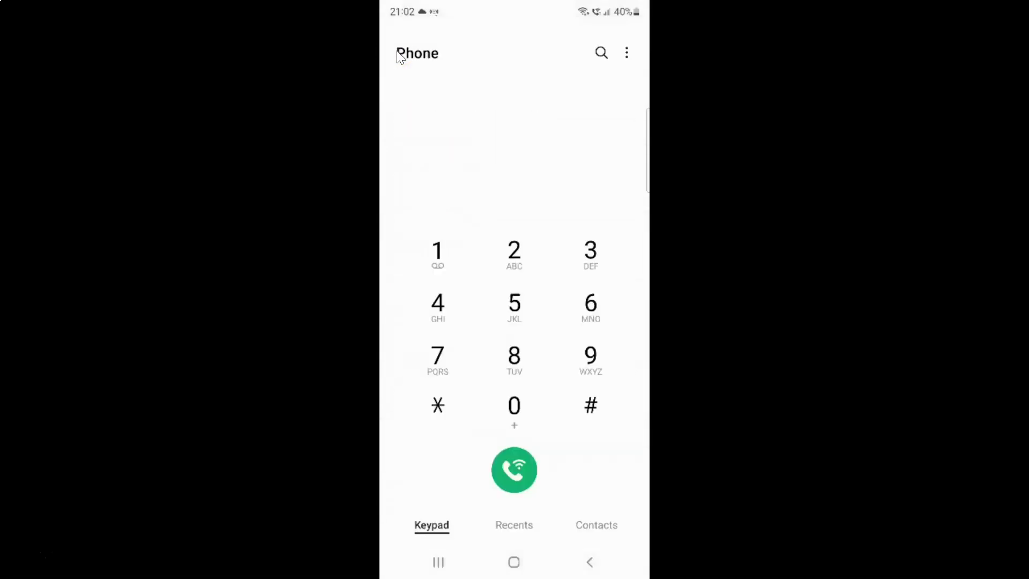
In the Contacts list, tap a favourite contact's row twice to confirm no call or text starts
{"action": "left_click", "coordinate": [597, 525]}
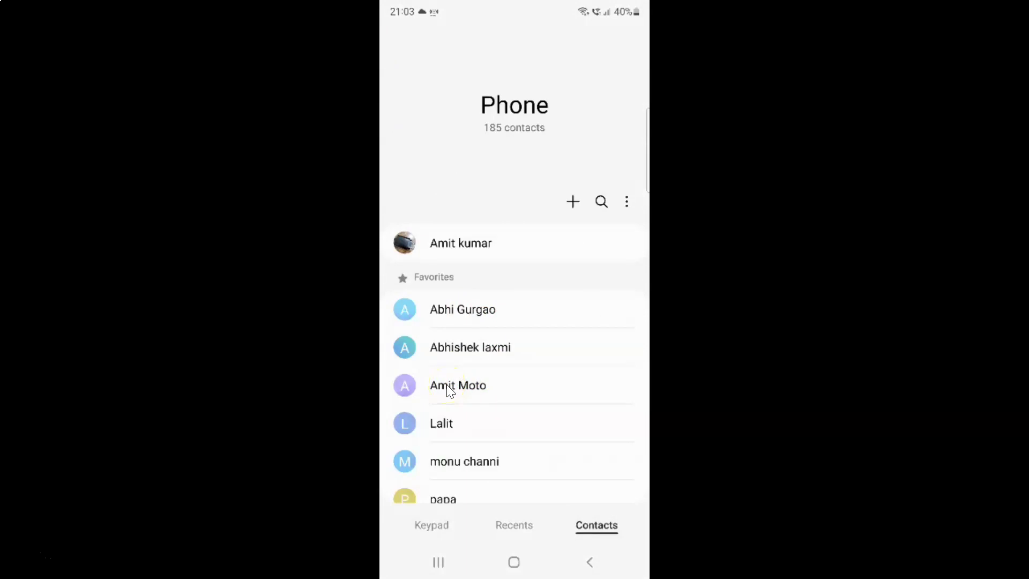
{"action": "left_click", "coordinate": [507, 390]}
{"action": "left_click", "coordinate": [465, 390]}
From the Keypad, navigate Settings > Other call settings > Swipe to call or text
{"action": "left_click", "coordinate": [432, 524]}
{"action": "left_click", "coordinate": [625, 50]}
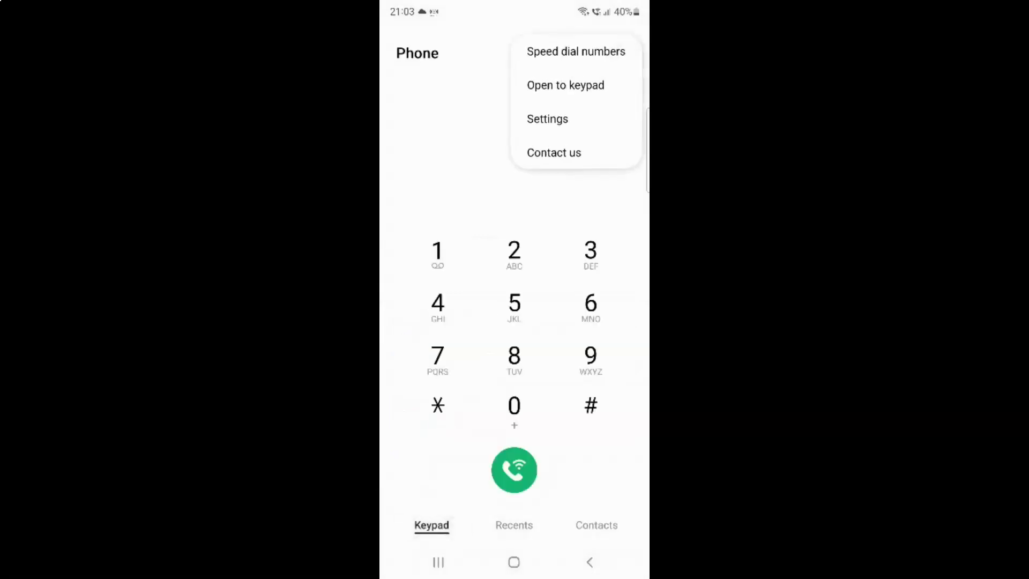
{"action": "left_click", "coordinate": [563, 117]}
{"action": "scroll", "coordinate": [515, 289], "scroll_direction": "down", "scroll_amount": 5}
{"action": "left_click", "coordinate": [445, 393]}
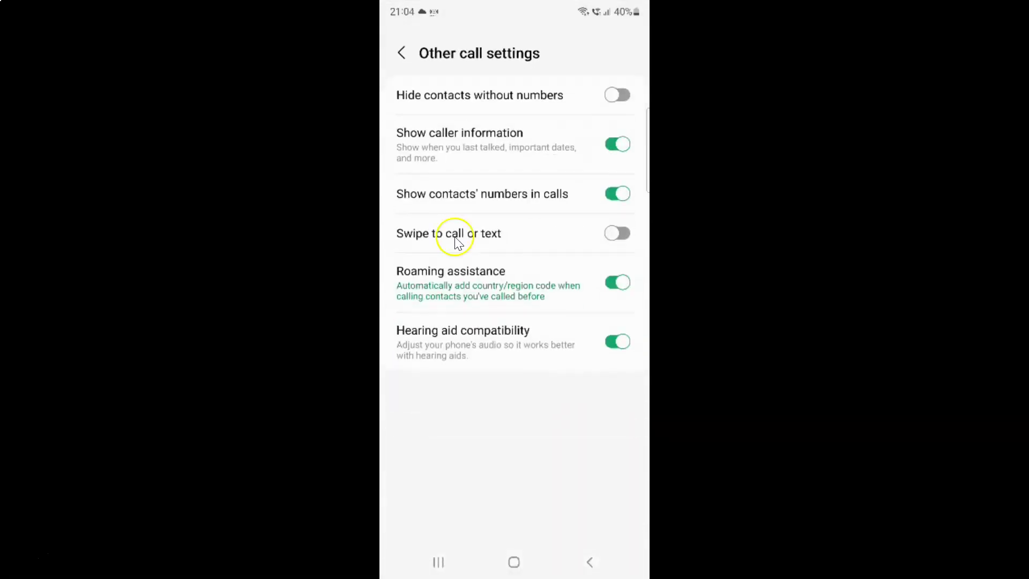
{"action": "left_click", "coordinate": [456, 236]}
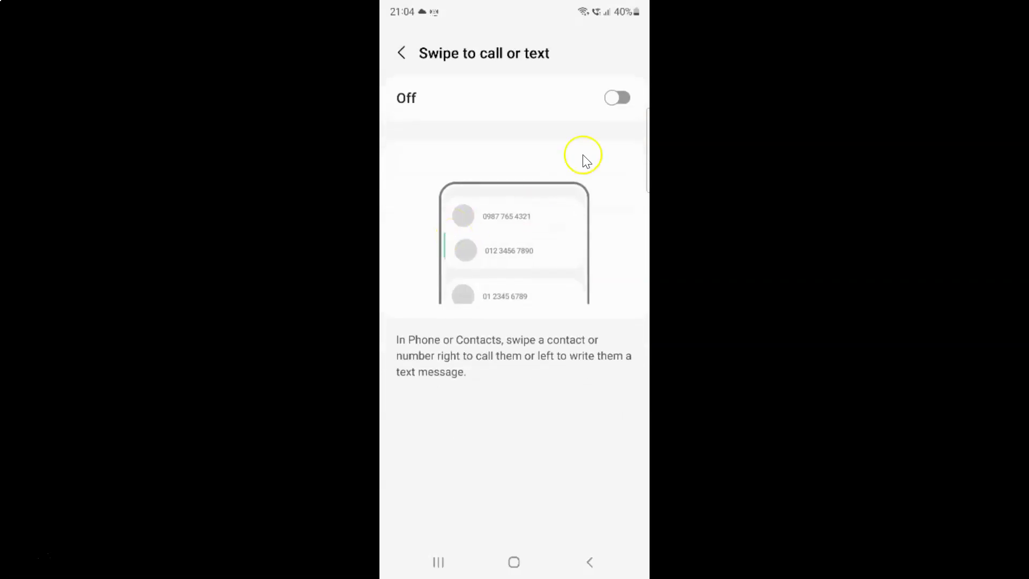
Switch Swipe to call or text On and go back to Call settings
{"action": "left_click", "coordinate": [619, 98]}
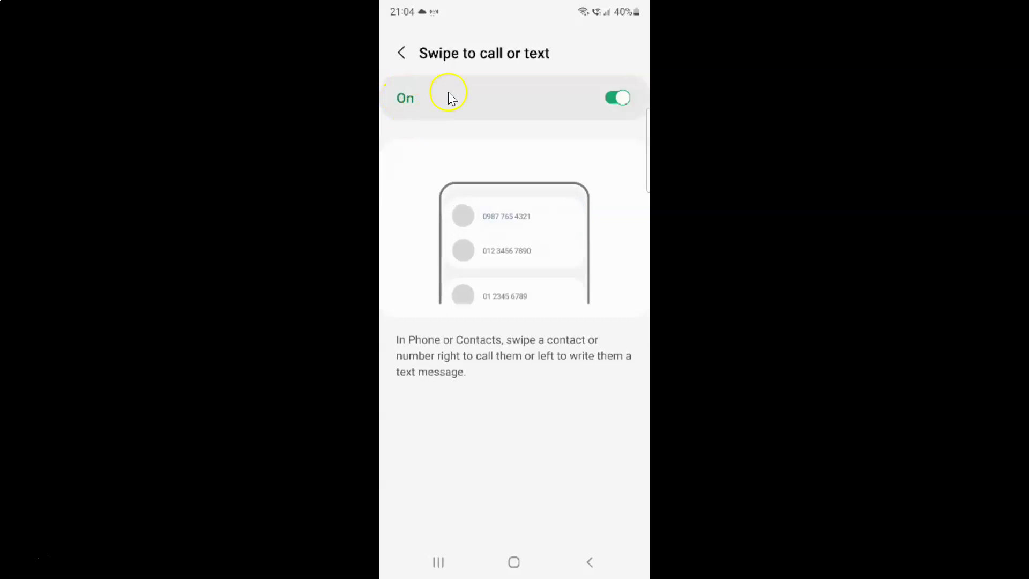
{"action": "left_click", "coordinate": [412, 53]}
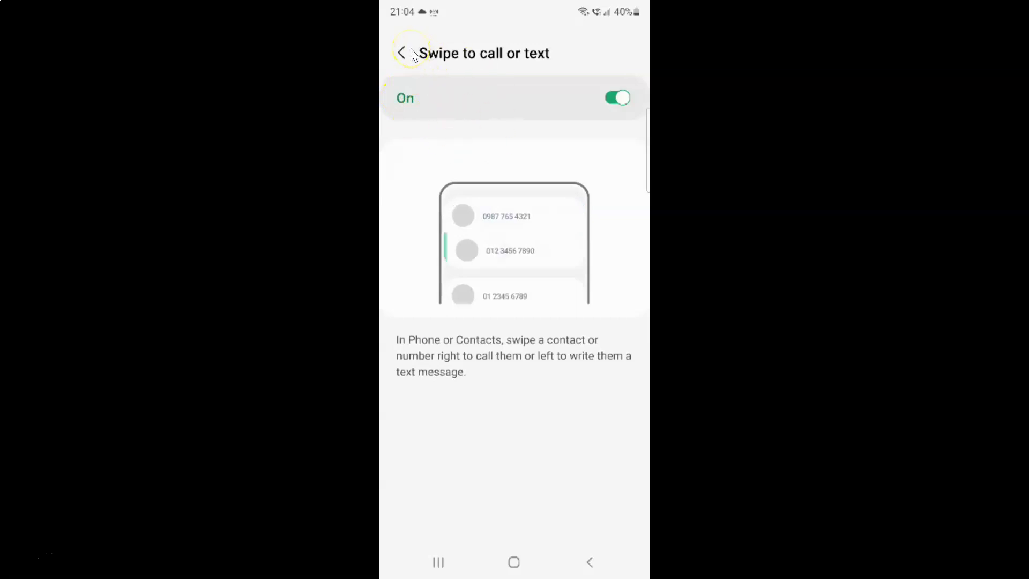
{"action": "left_click", "coordinate": [411, 49]}
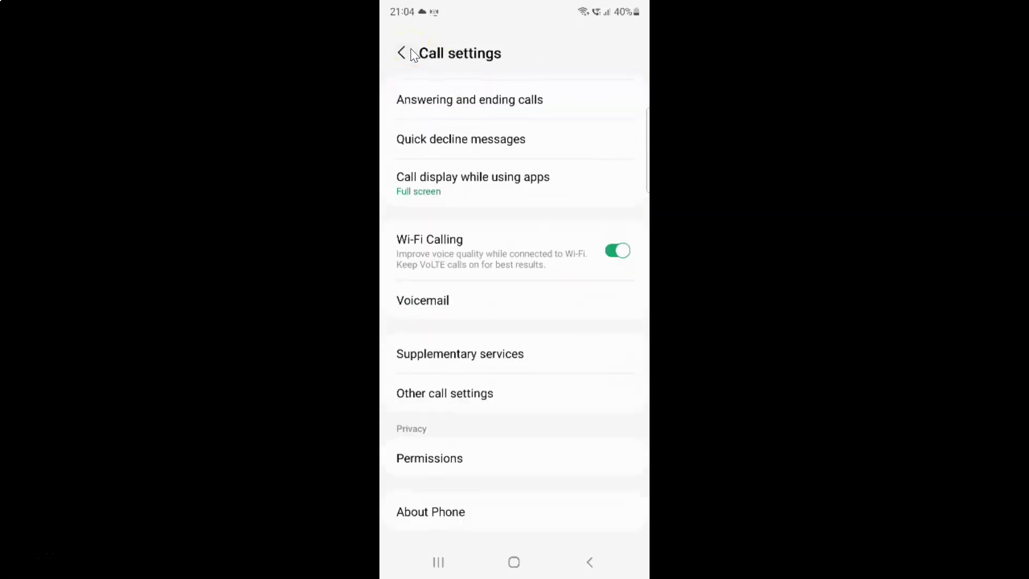